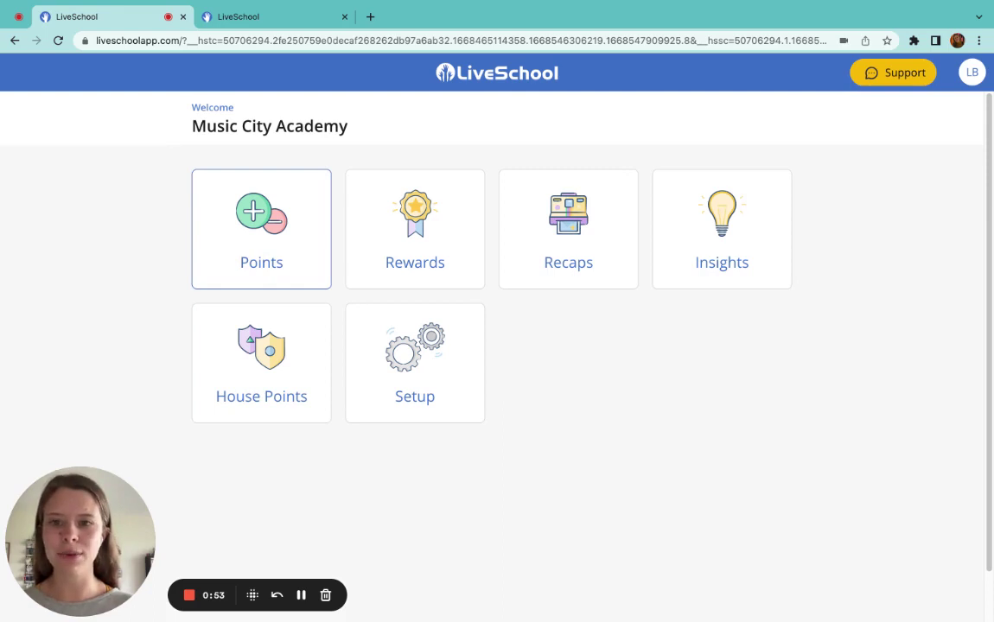
# Step: Select every 1st Period student except two (24 chosen) and continue to the behaviour list
pyautogui.click(261, 229)
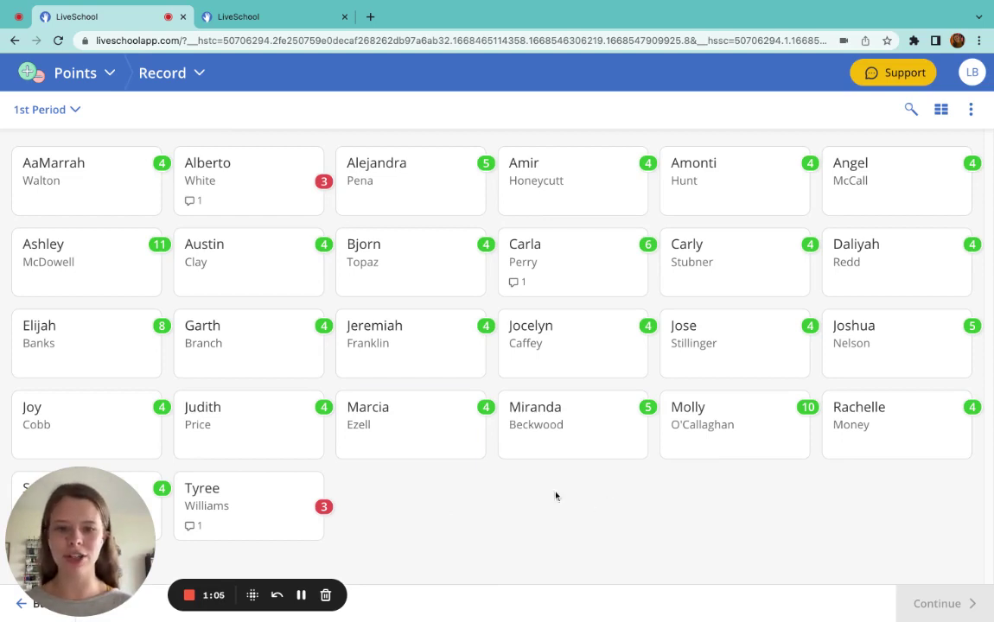
pyautogui.click(390, 249)
pyautogui.click(422, 343)
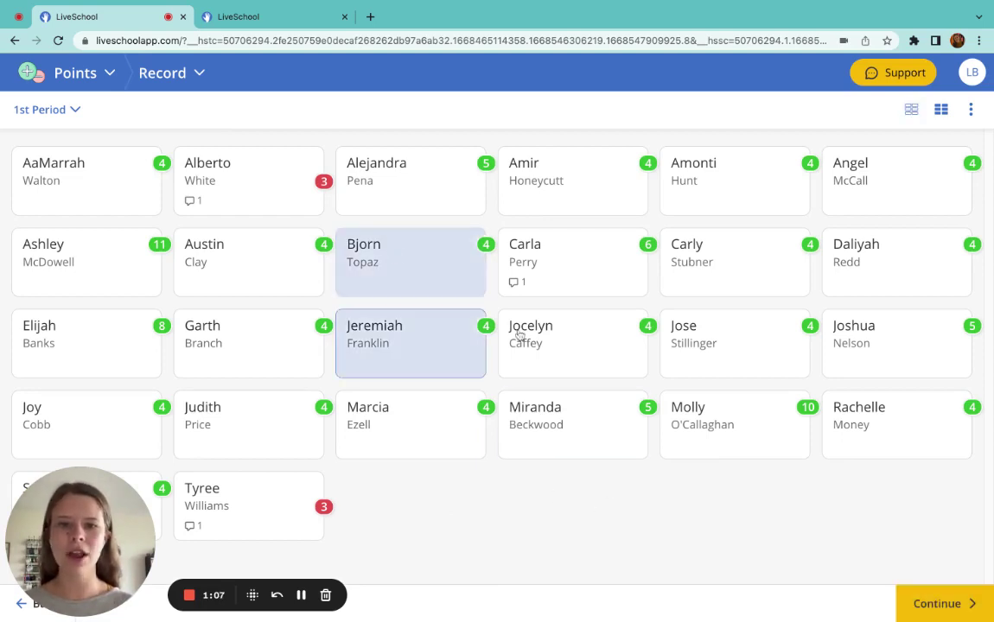
pyautogui.click(529, 281)
pyautogui.click(573, 359)
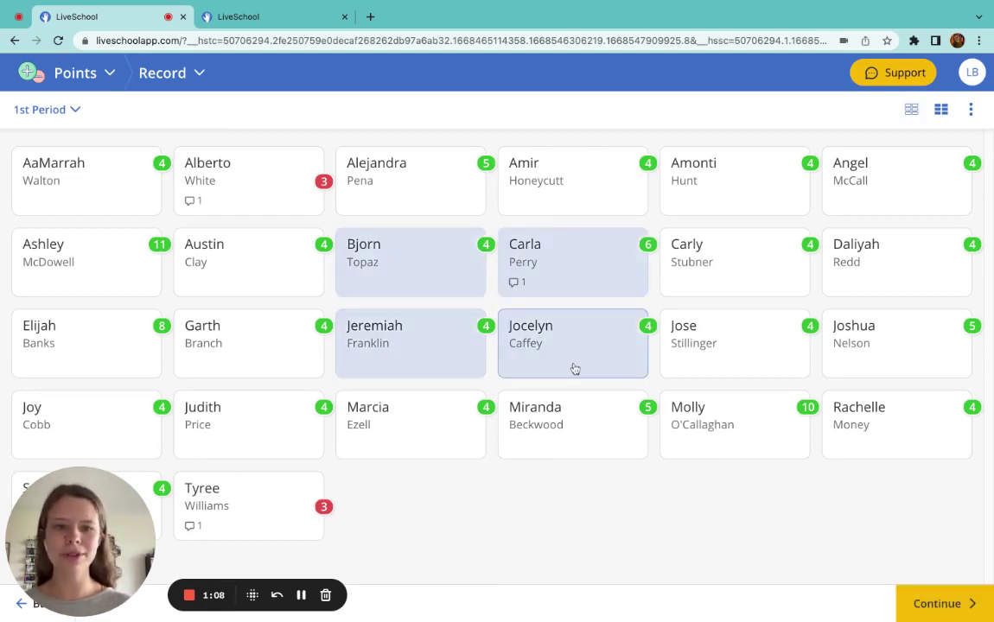
pyautogui.click(941, 119)
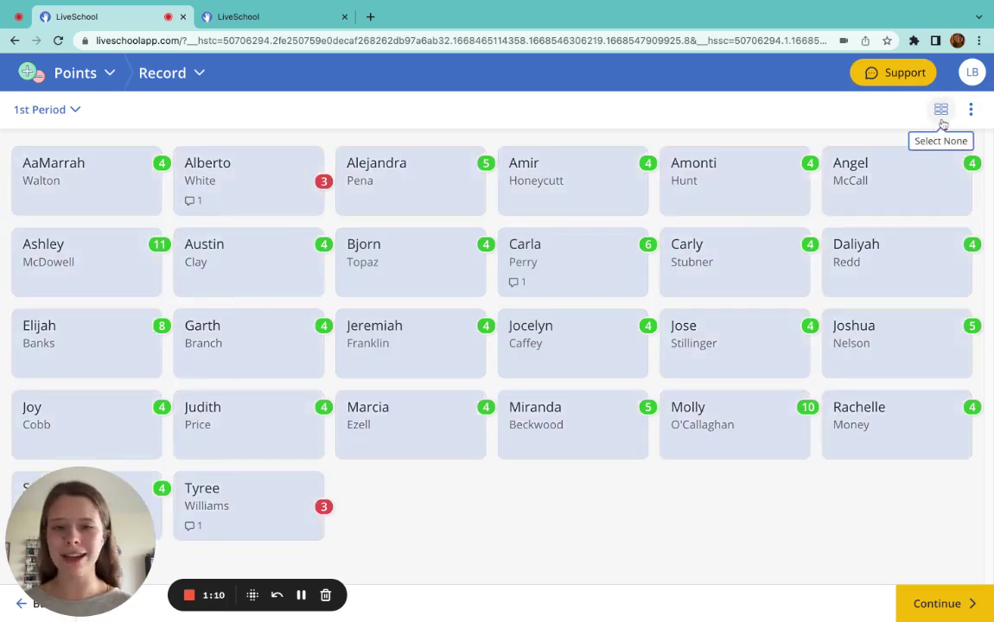
pyautogui.click(905, 188)
pyautogui.click(513, 204)
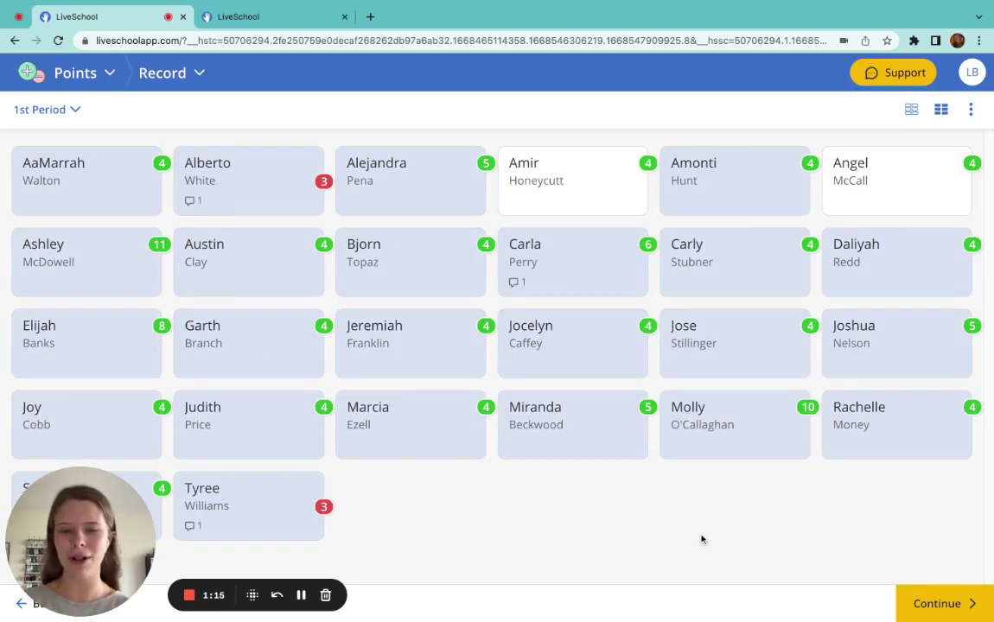
pyautogui.click(937, 604)
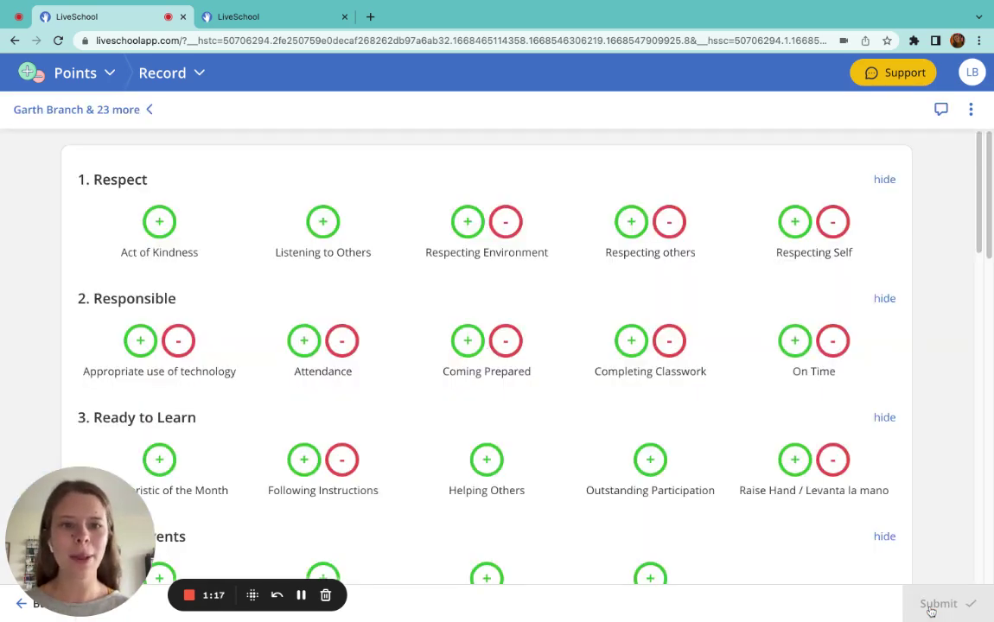
# Step: Give the 24 students one point each for Following Instructions and Completing Classwork, then submit
pyautogui.click(303, 458)
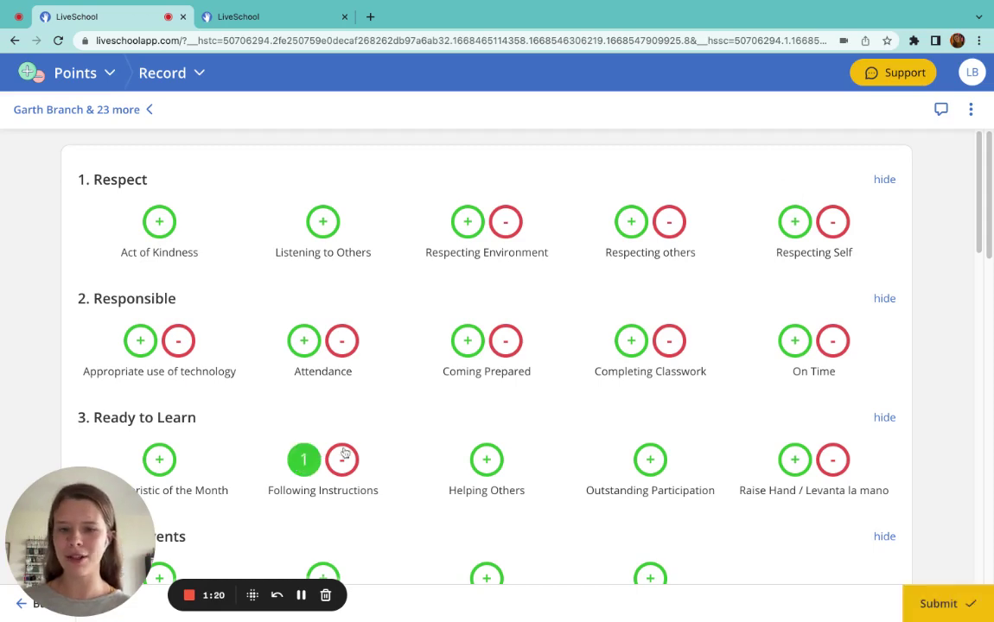
pyautogui.click(630, 344)
pyautogui.click(925, 605)
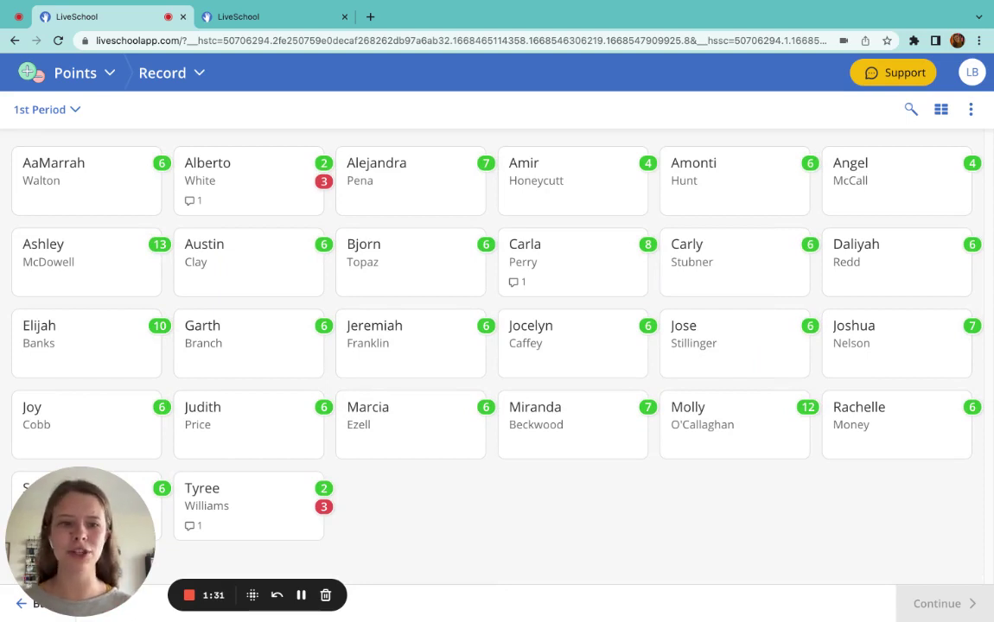
pyautogui.click(583, 178)
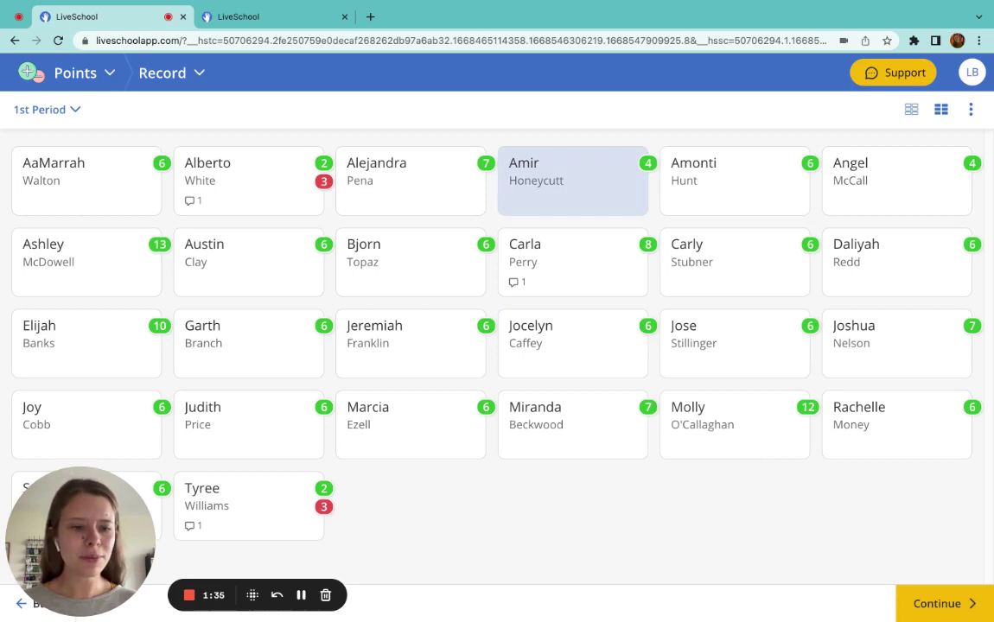
pyautogui.click(936, 603)
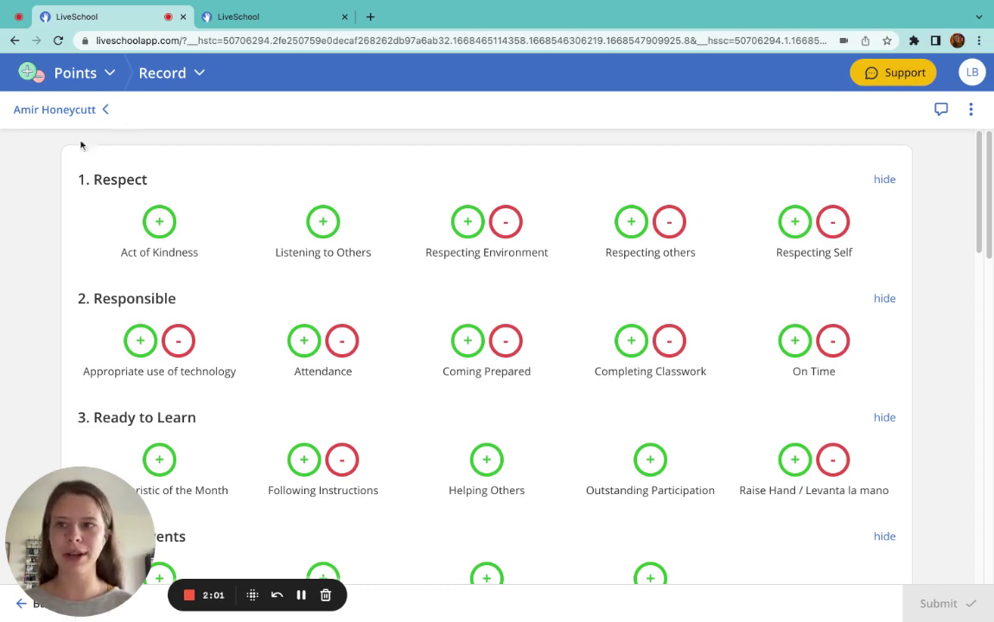
pyautogui.click(82, 109)
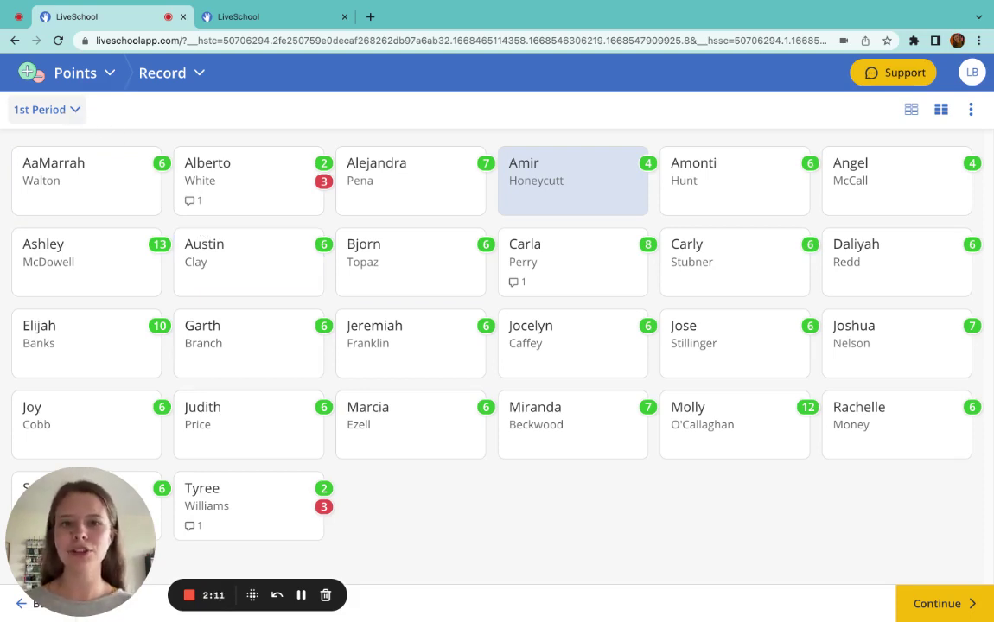
# Step: Switch the roster to 3rd Period - Banik, then to Grade 5 via the Grades tab
pyautogui.click(74, 109)
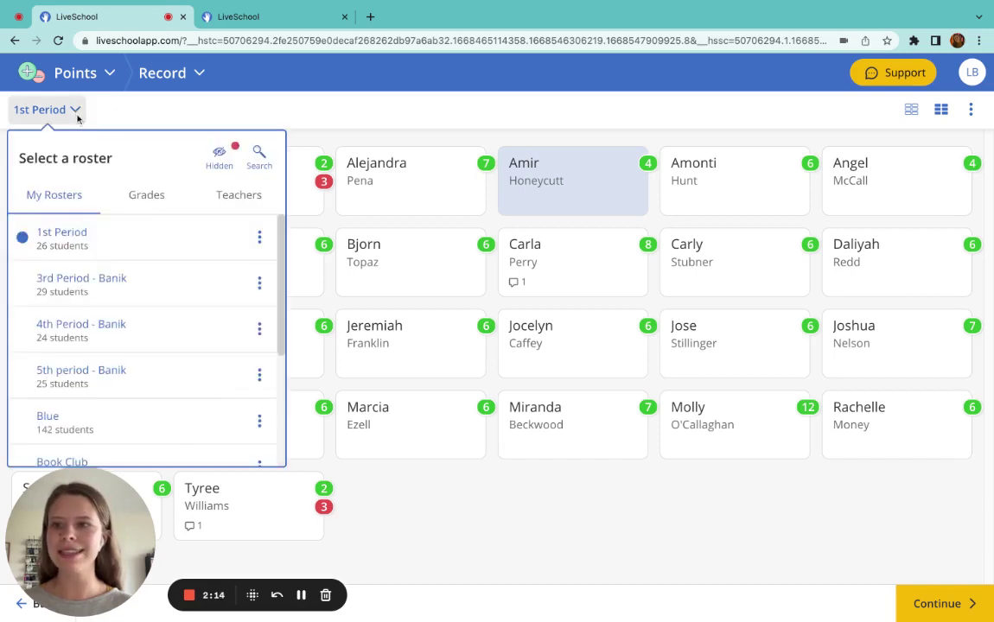
pyautogui.click(109, 287)
pyautogui.click(52, 112)
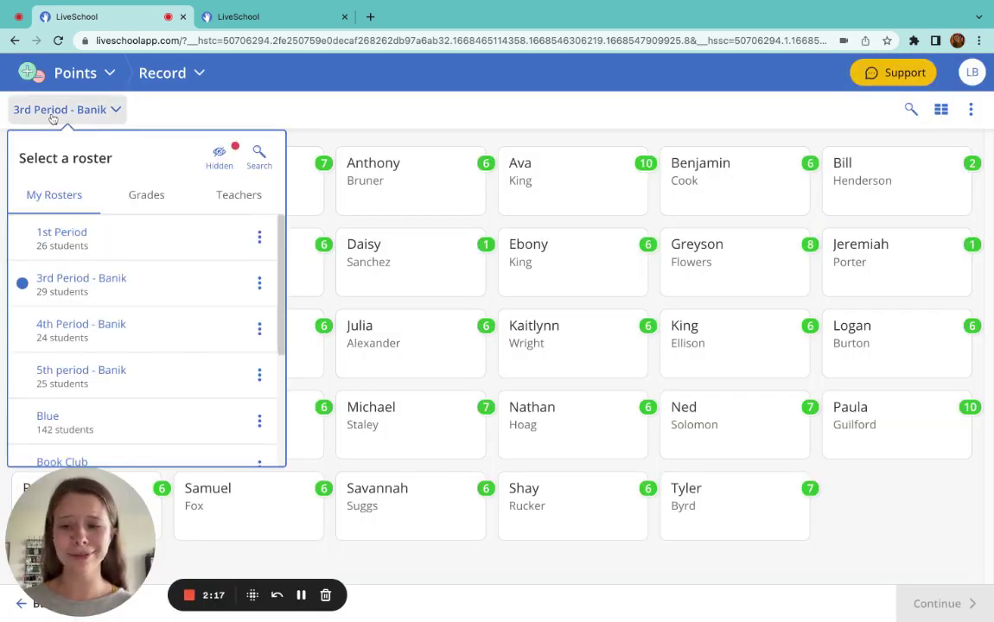
pyautogui.click(147, 199)
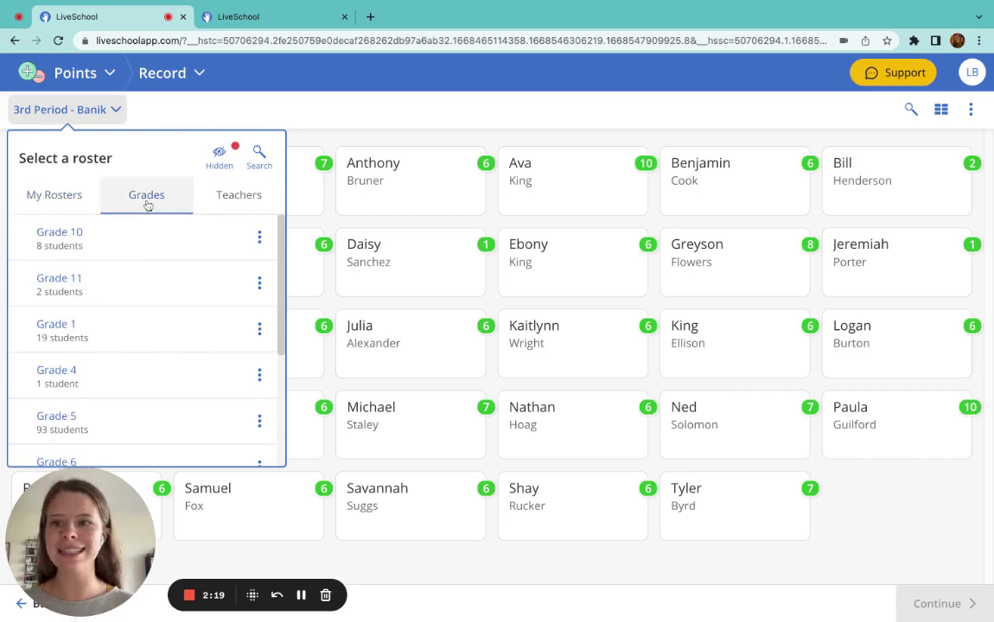
pyautogui.click(141, 421)
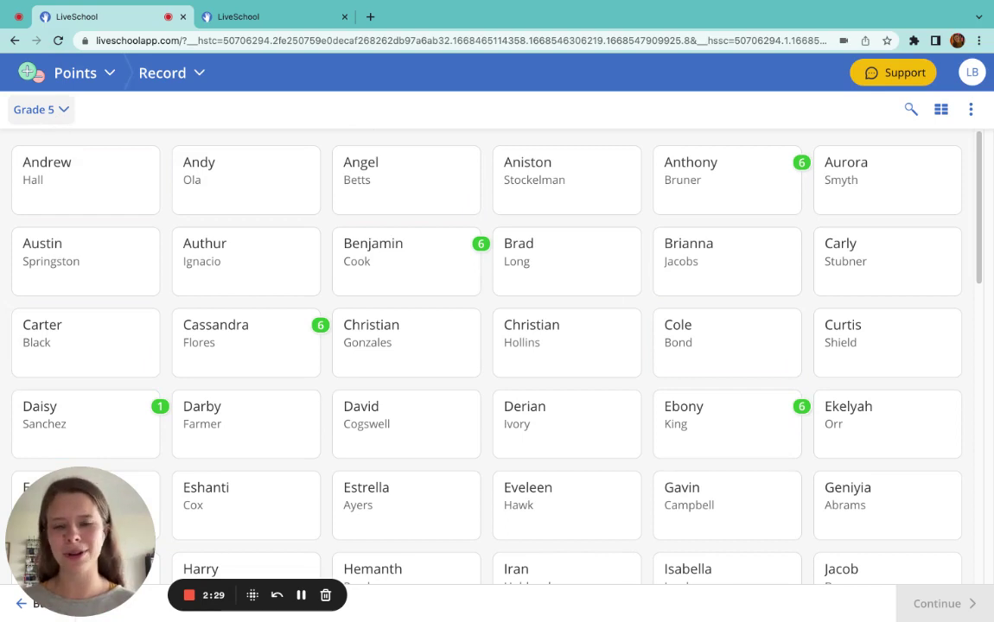
pyautogui.click(45, 111)
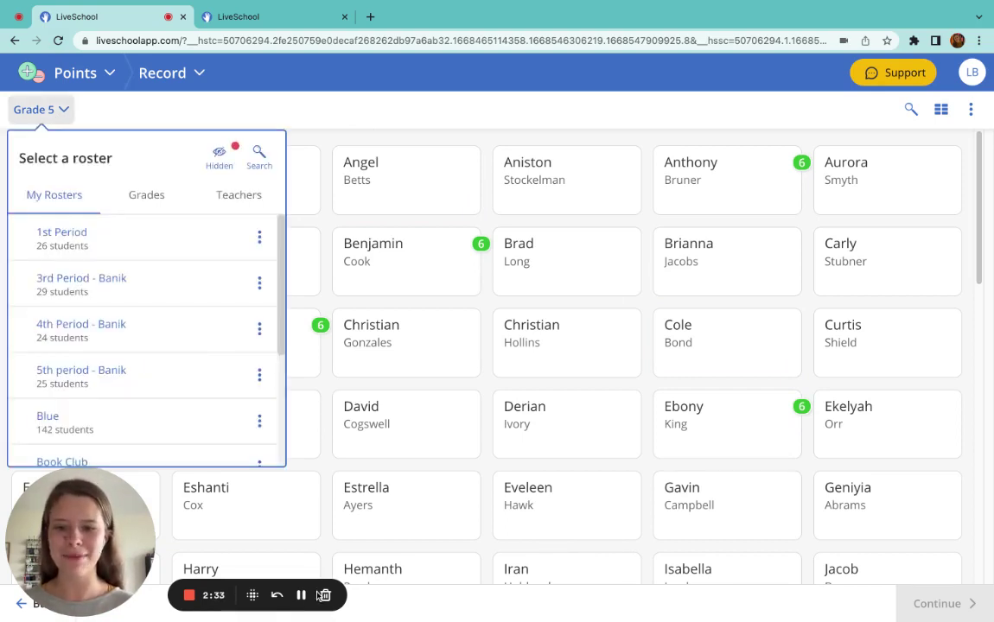
pyautogui.click(316, 80)
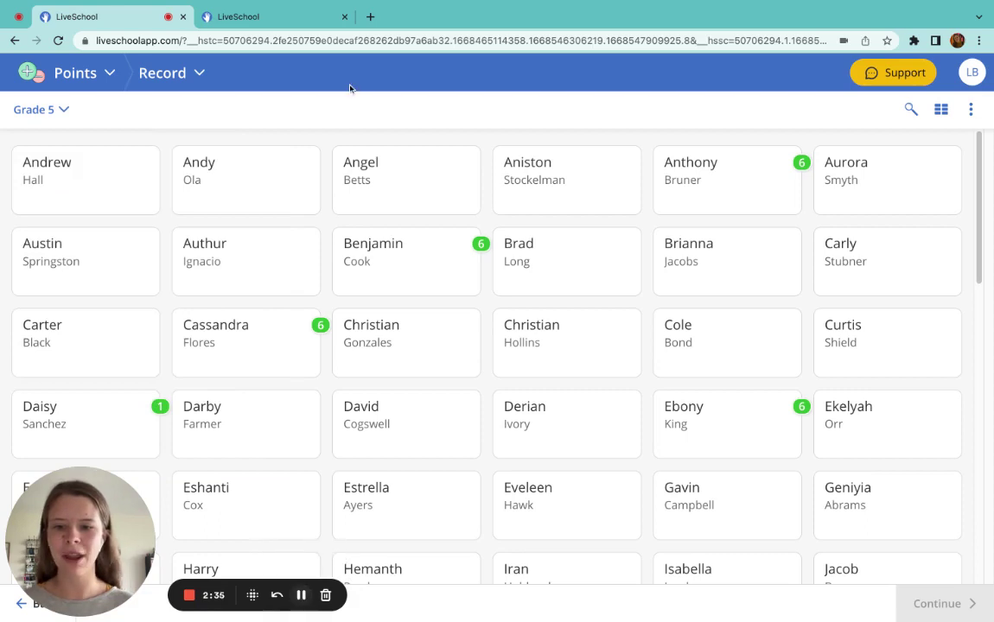
# Step: Open a student's weekly parent recap and show its Timeline tab
pyautogui.click(280, 17)
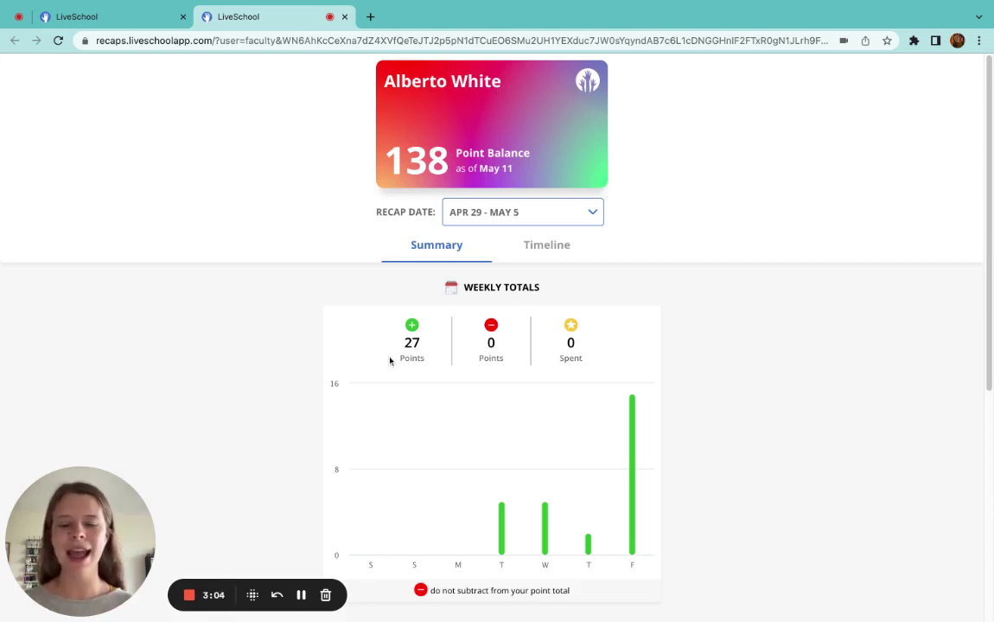
pyautogui.scroll(-2, 664, 325)
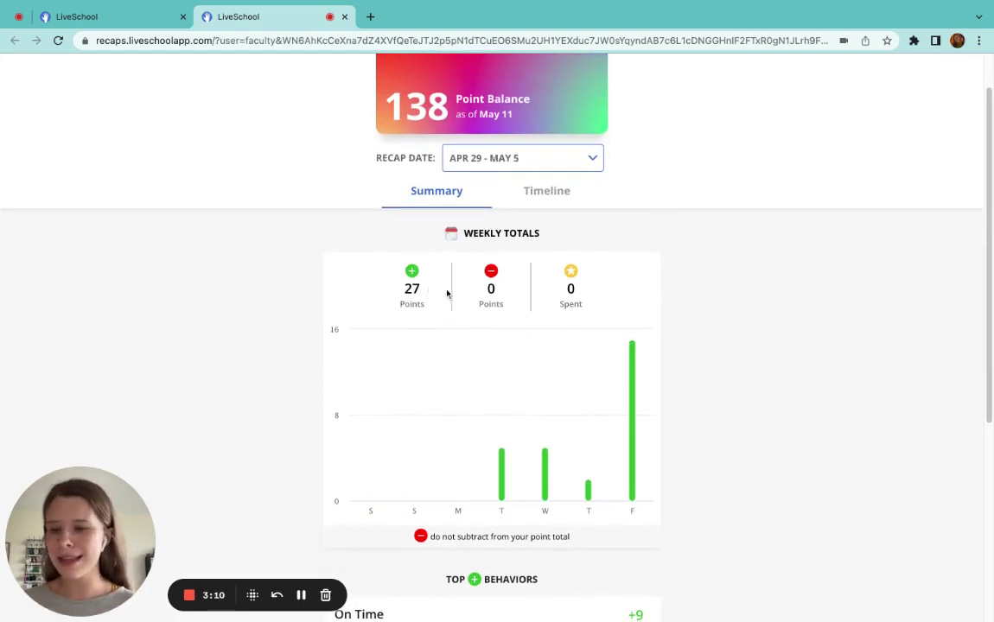
pyautogui.moveTo(632, 421)
pyautogui.click(546, 191)
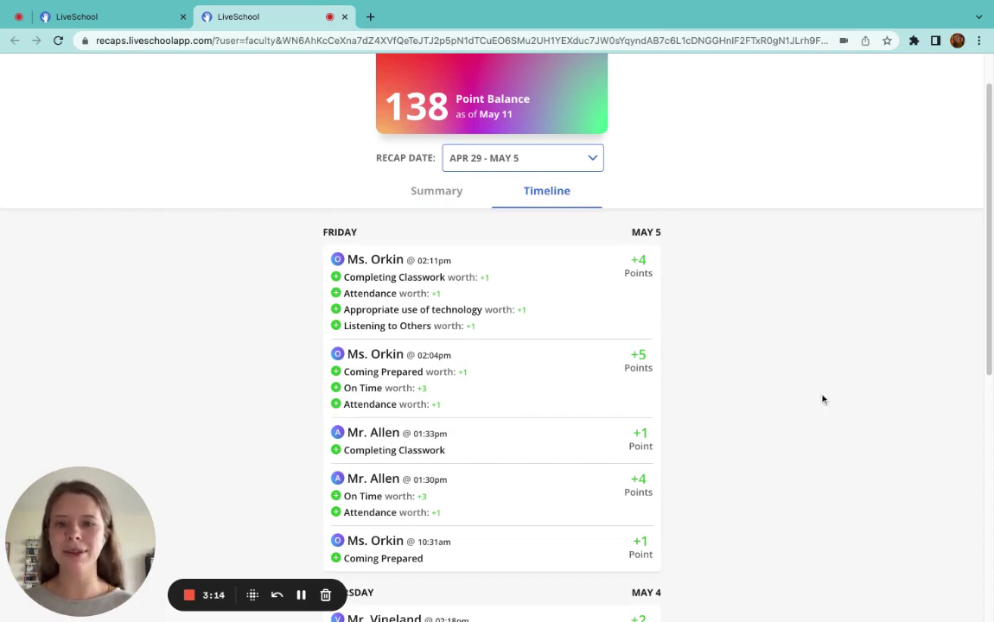
# Step: Scroll through the recap timeline and back up, then return to the Grade 5 points roster
pyautogui.scroll(-1, 822, 399)
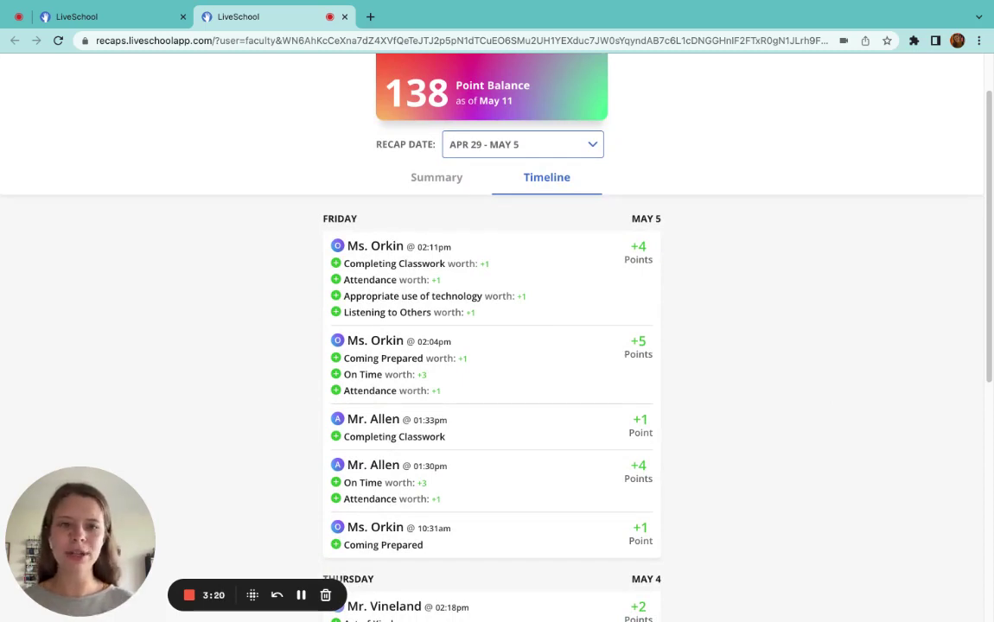
pyautogui.scroll(-1, 400, 408)
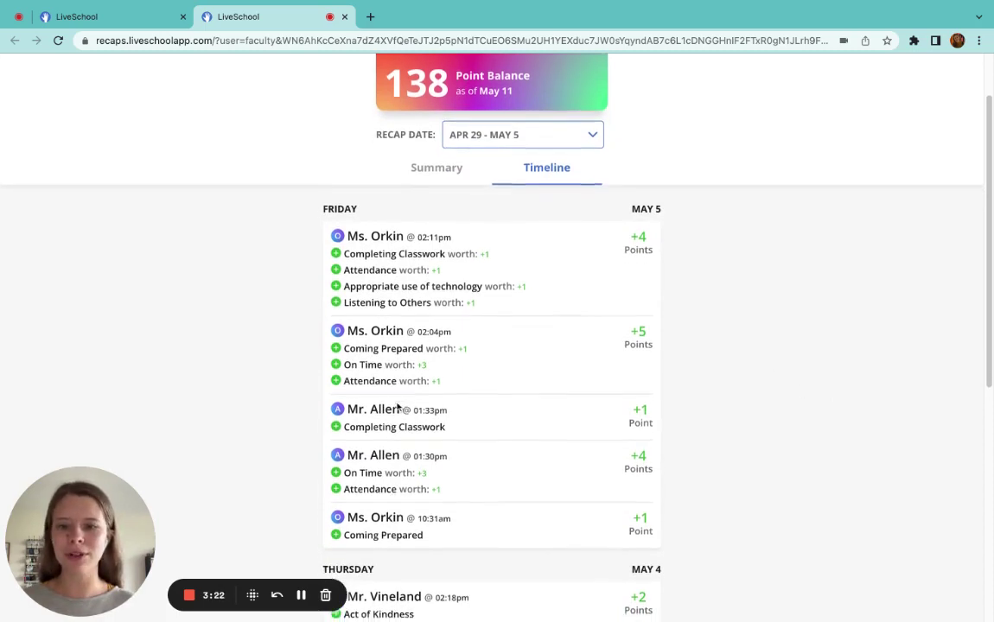
pyautogui.scroll(-1, 397, 413)
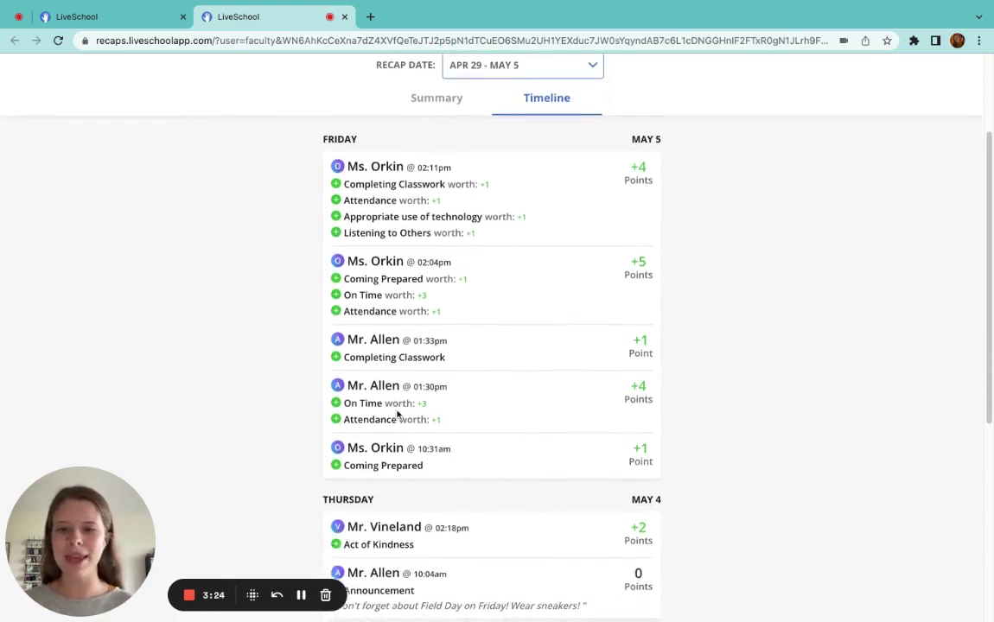
pyautogui.scroll(-2, 398, 413)
pyautogui.scroll(-1, 399, 413)
pyautogui.scroll(-1, 491, 305)
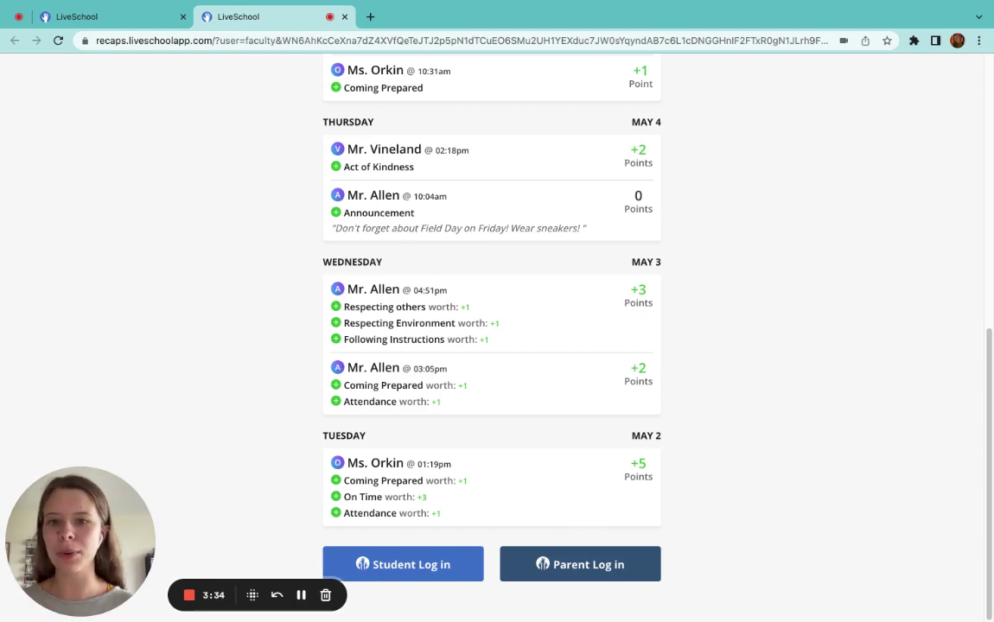
pyautogui.scroll(1, 423, 279)
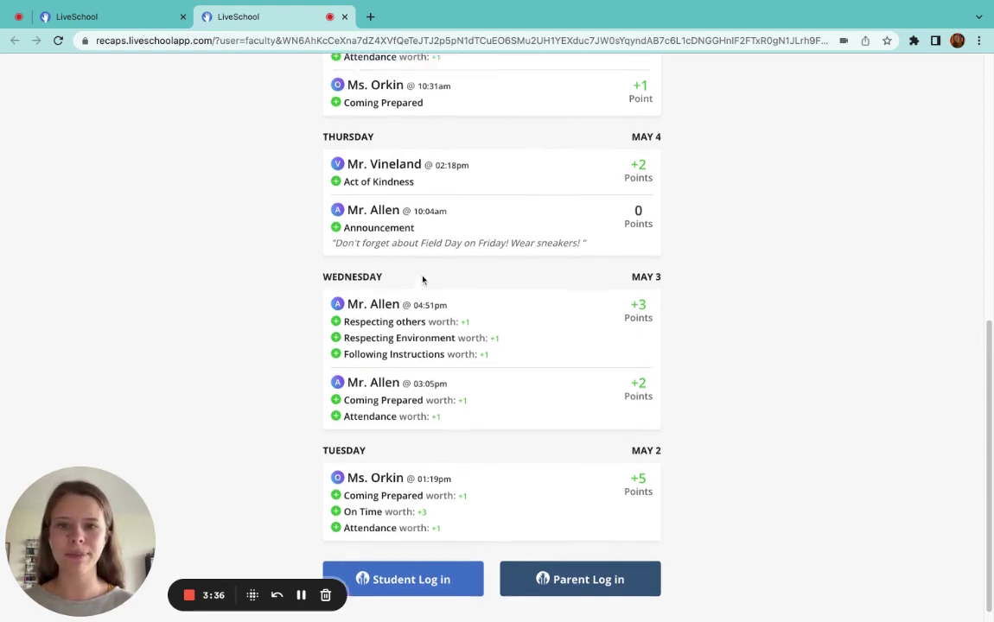
pyautogui.scroll(3, 422, 279)
pyautogui.scroll(5, 422, 284)
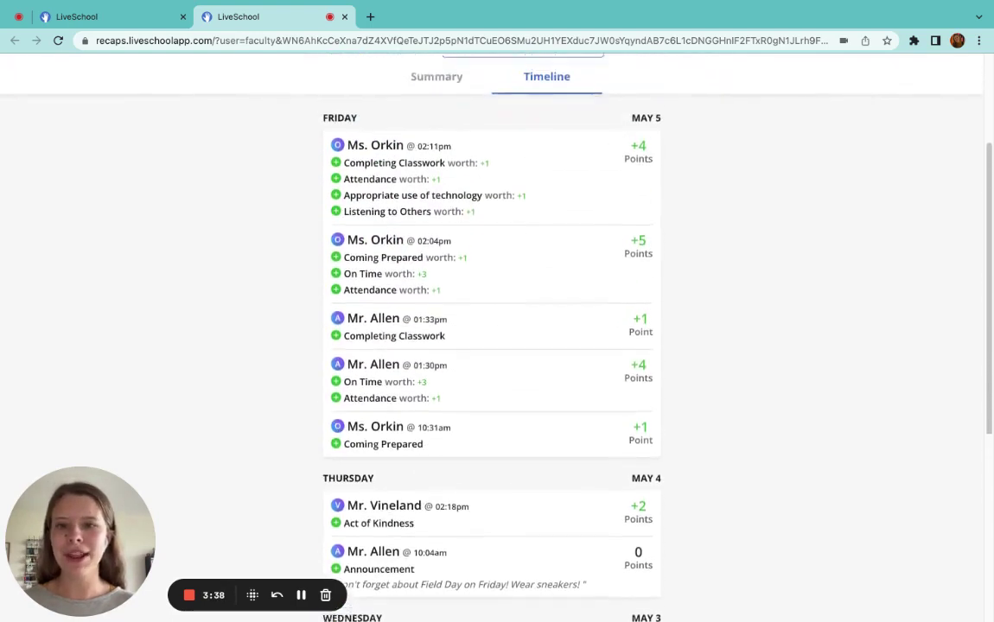
pyautogui.scroll(3, 423, 284)
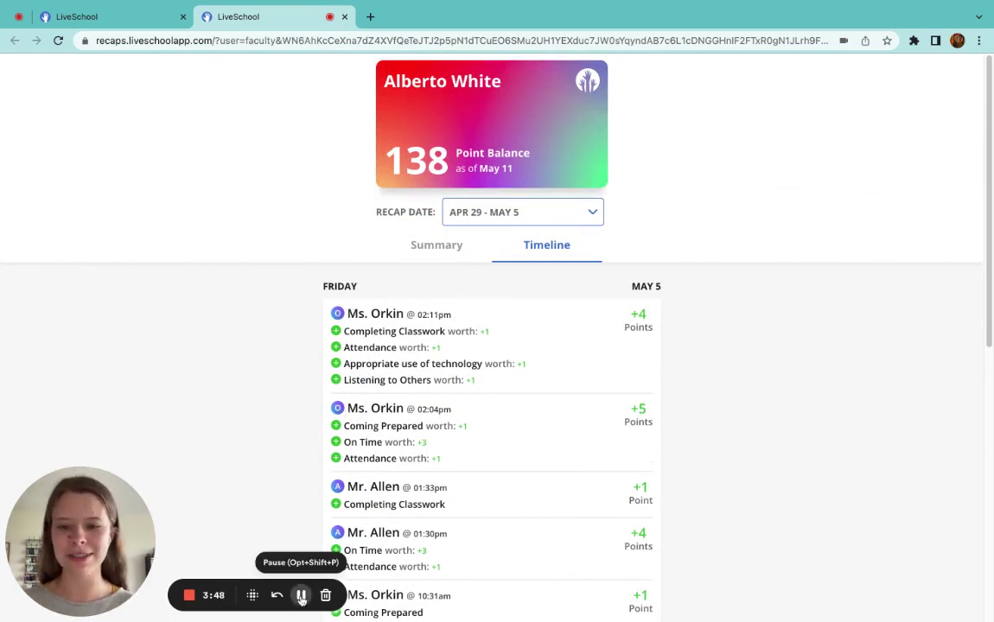
pyautogui.click(125, 42)
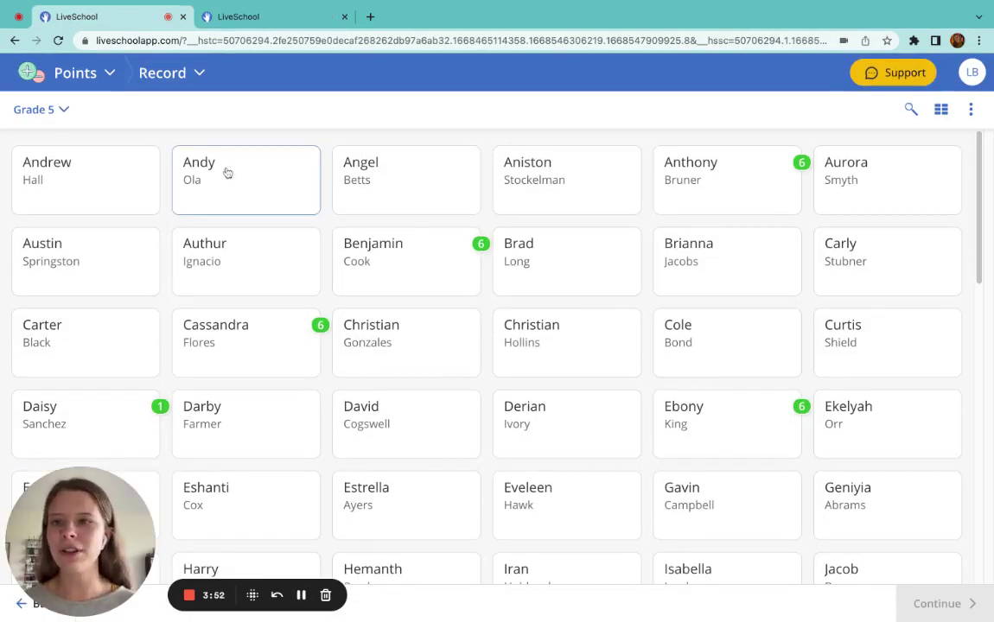
# Step: Go to the Insights section and open its Dashboards list
pyautogui.click(65, 78)
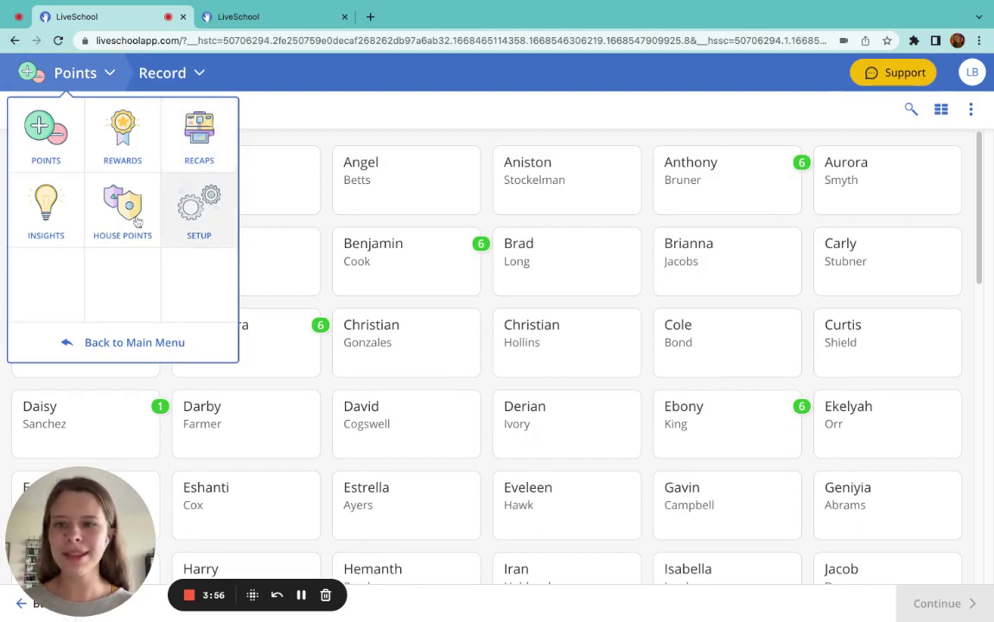
pyautogui.click(46, 216)
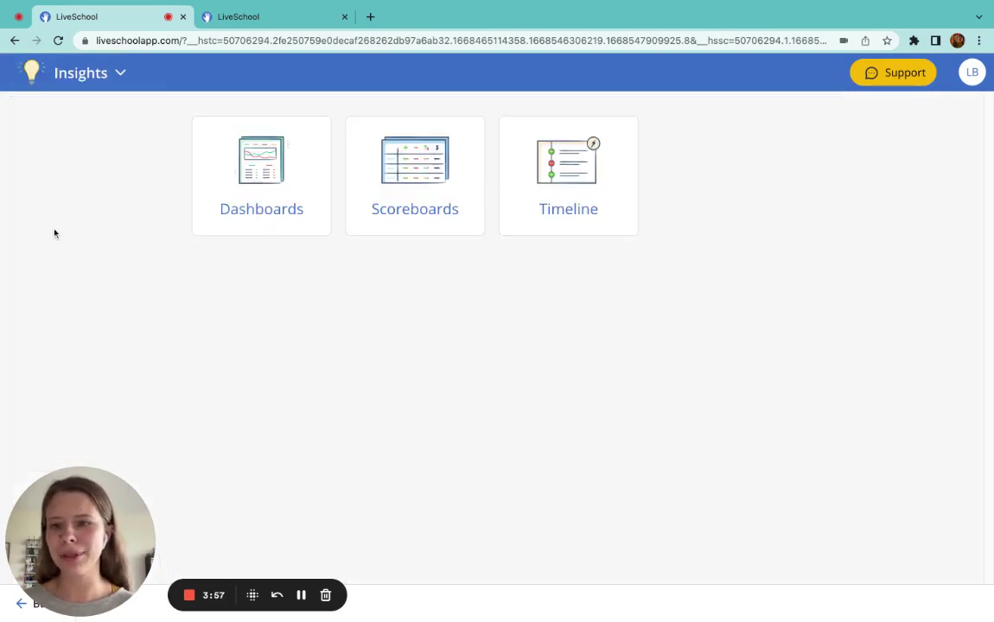
pyautogui.click(276, 198)
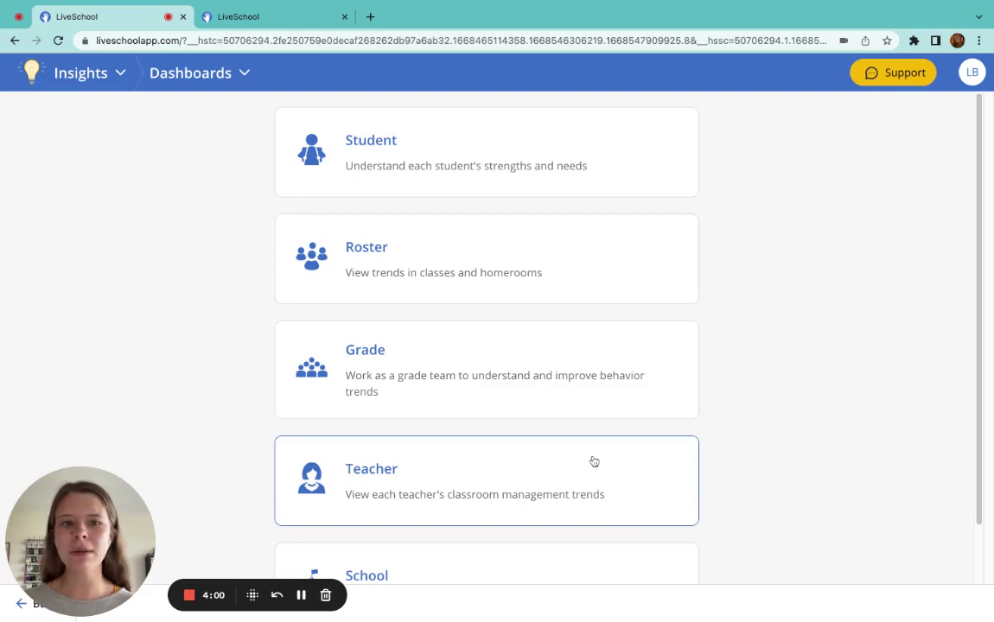
# Step: Open the Teacher dashboard and highlight its 6:1 ratio figure
pyautogui.click(536, 490)
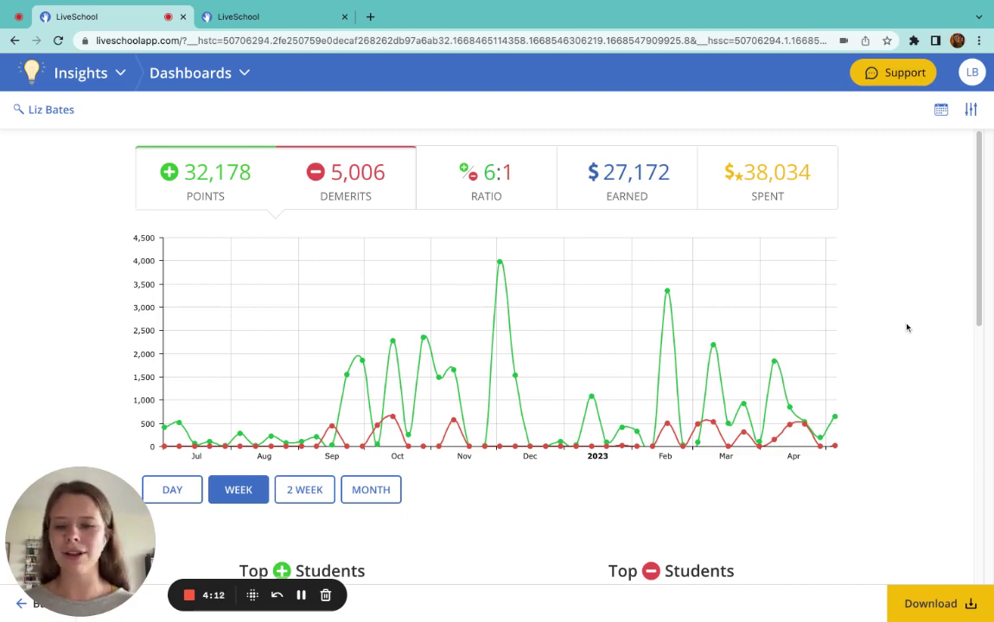
pyautogui.moveTo(503, 172); pyautogui.dragTo(528, 178)
pyautogui.doubleClick(528, 179)
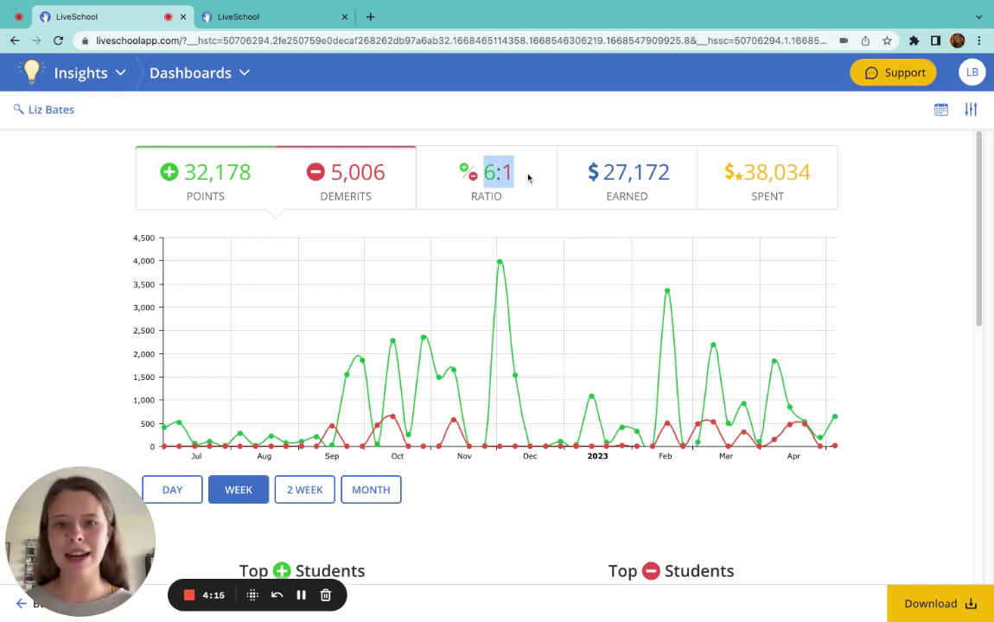
pyautogui.click(896, 341)
# Step: Review the chart, Top Students and Top Behaviors, highlighting Following Instructions at 1,327
pyautogui.scroll(-1, 896, 341)
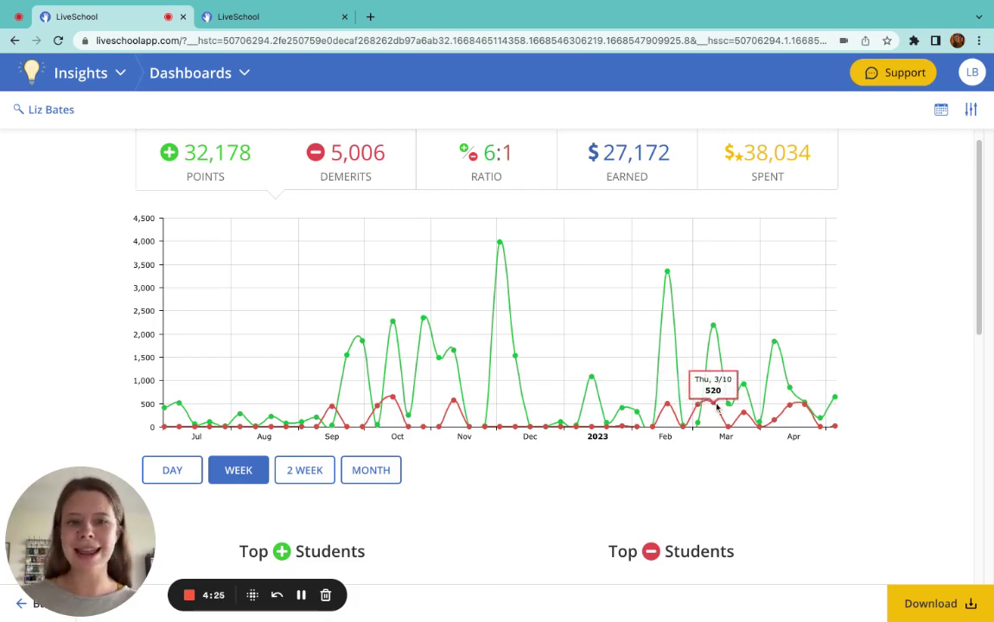
pyautogui.moveTo(712, 403)
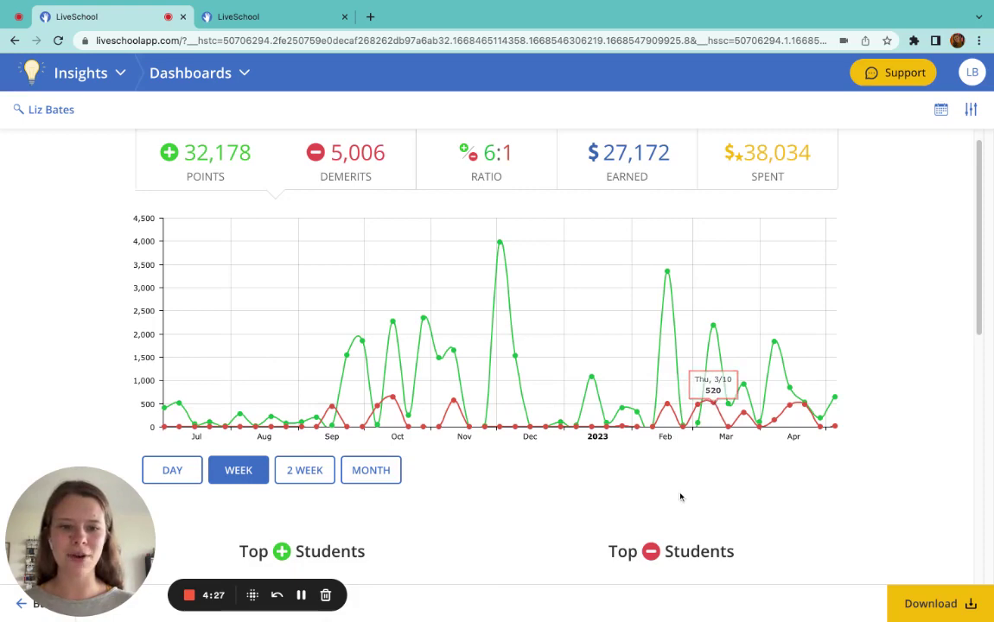
pyautogui.scroll(-1, 681, 497)
pyautogui.scroll(-2, 680, 497)
pyautogui.scroll(-1, 681, 497)
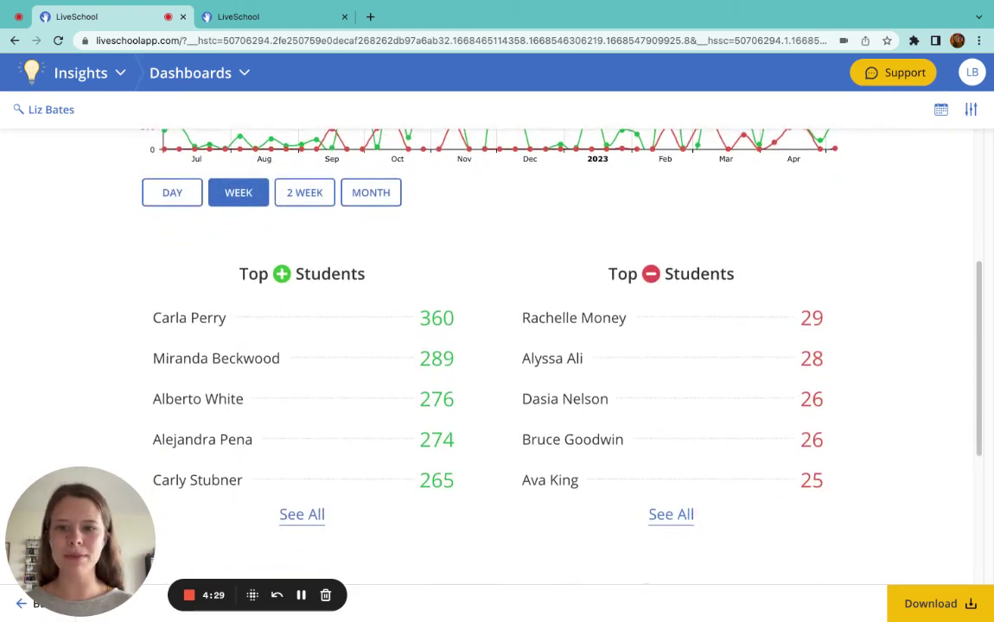
pyautogui.scroll(-1, 680, 497)
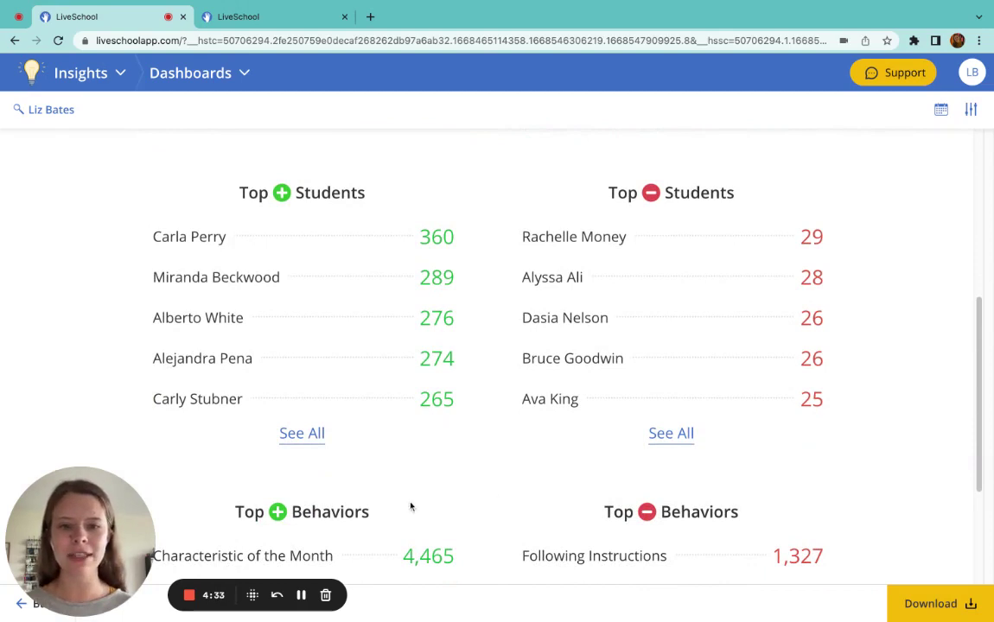
pyautogui.scroll(-2, 452, 455)
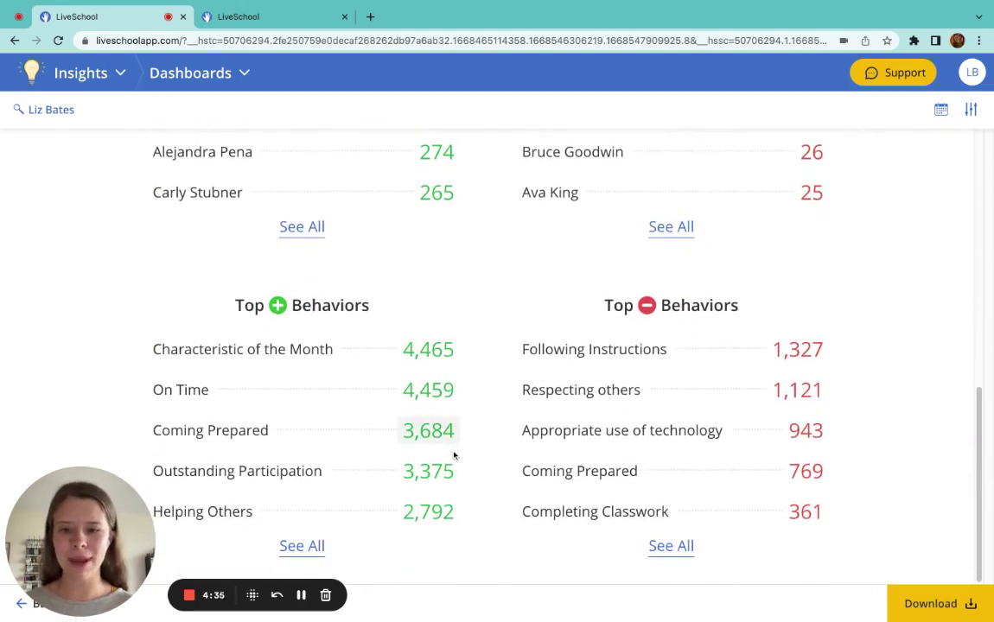
pyautogui.tripleClick(507, 355)
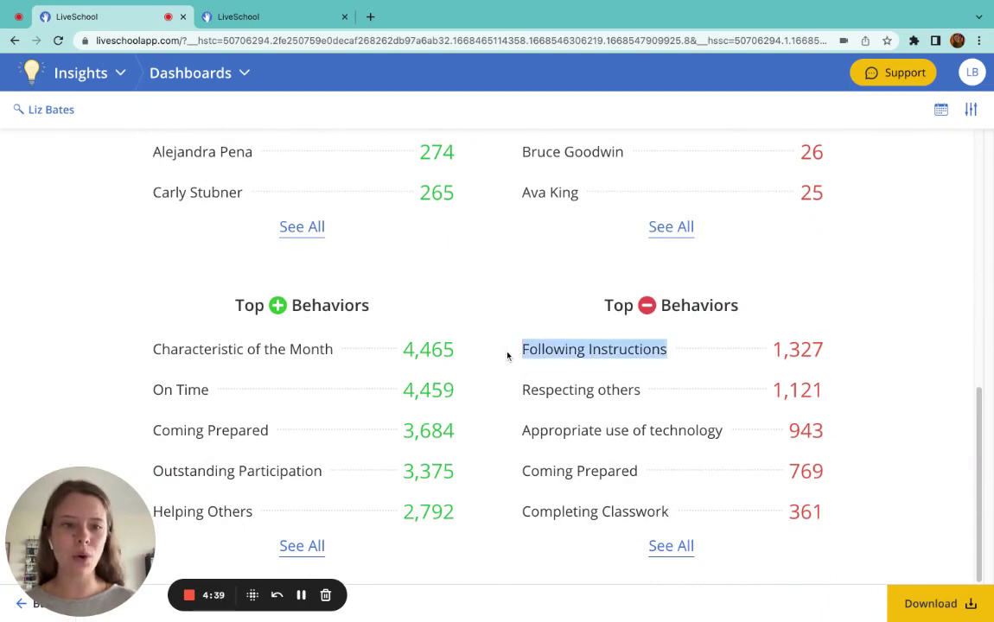
pyautogui.moveTo(507, 355); pyautogui.dragTo(879, 345)
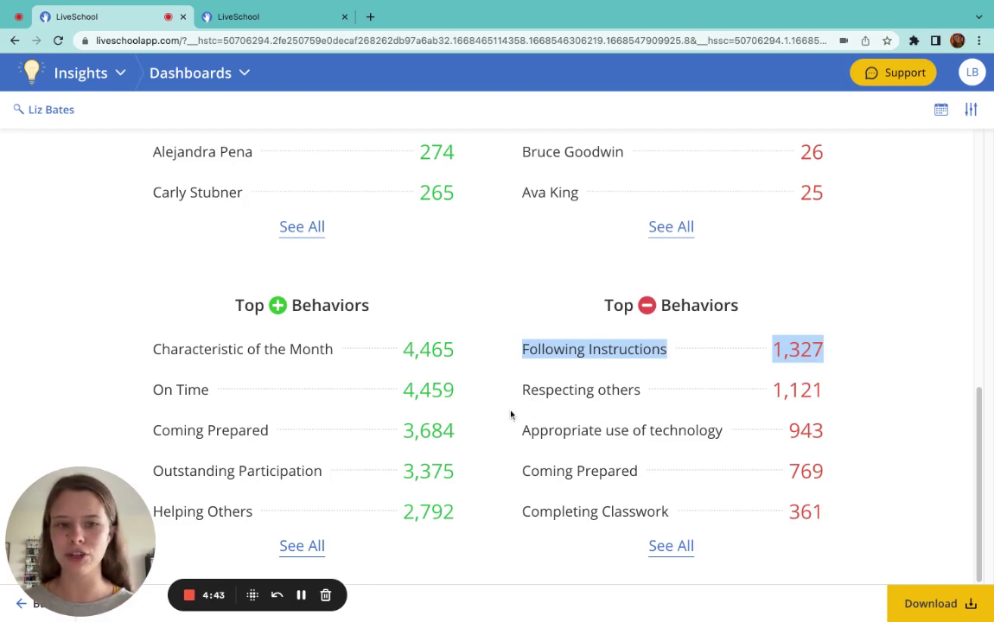
pyautogui.click(495, 336)
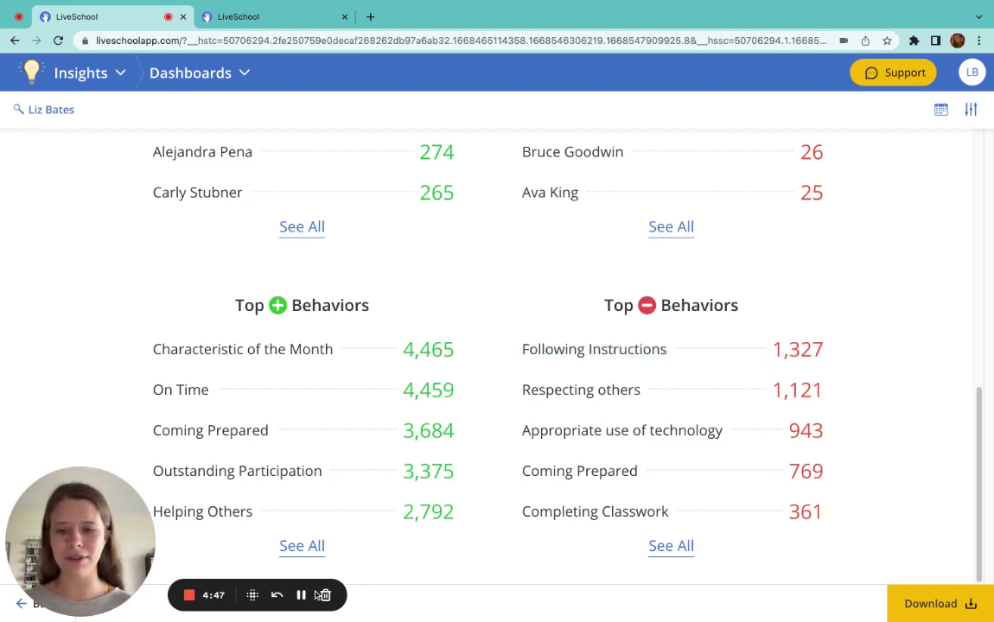
pyautogui.click(73, 77)
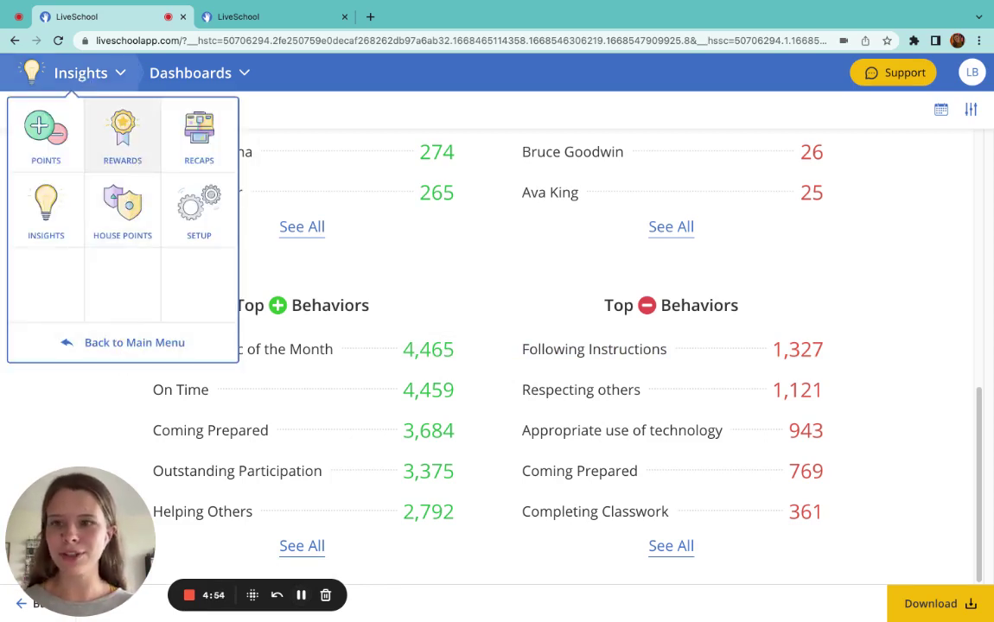
# Step: View the Grade 5 rewards balances, then return to the Music City Academy main menu
pyautogui.click(122, 134)
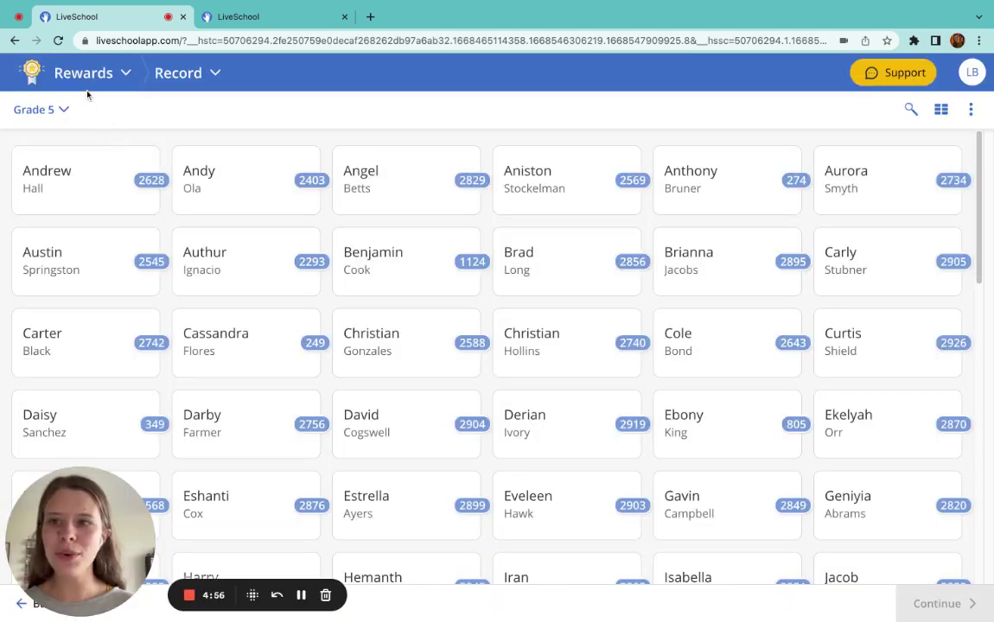
pyautogui.click(85, 76)
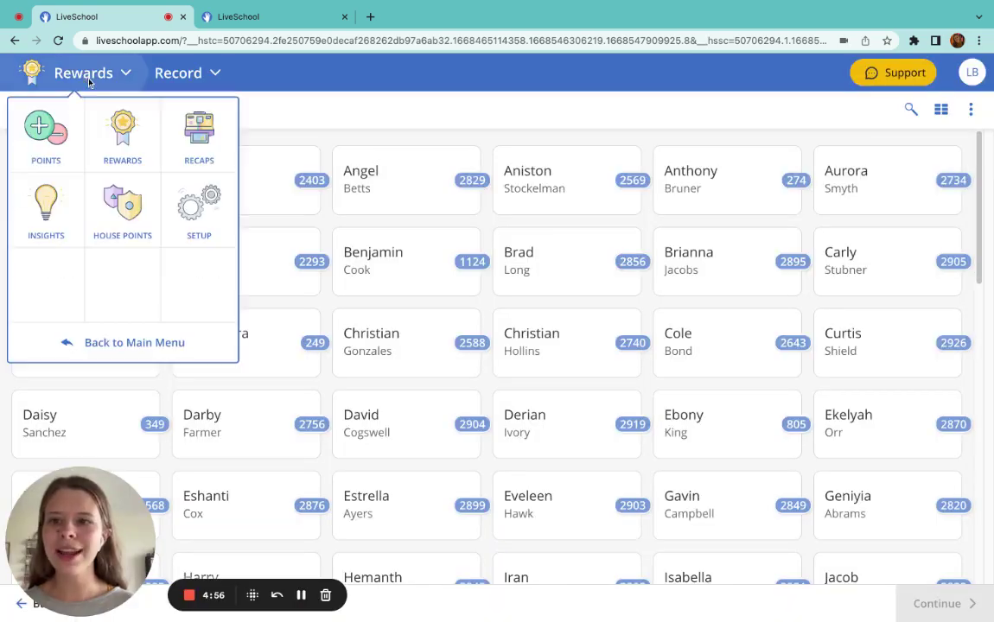
pyautogui.click(127, 343)
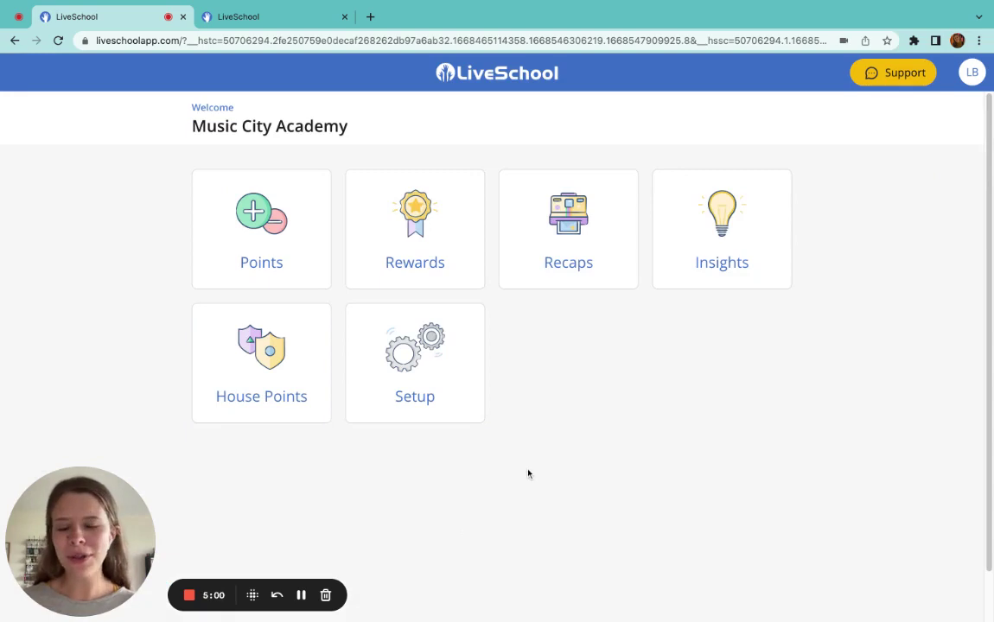